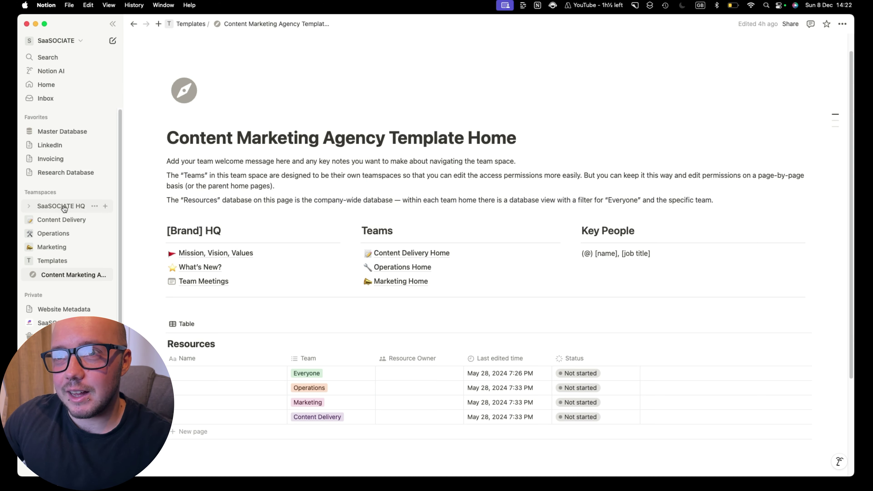
View the Mission, Vision, Values page and the What's New? page, returning to the template home after each.
click(235, 254)
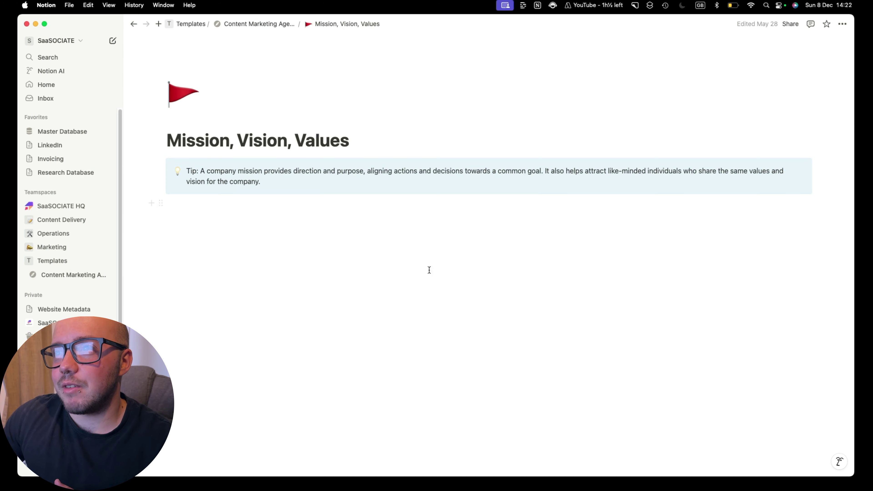
click(254, 25)
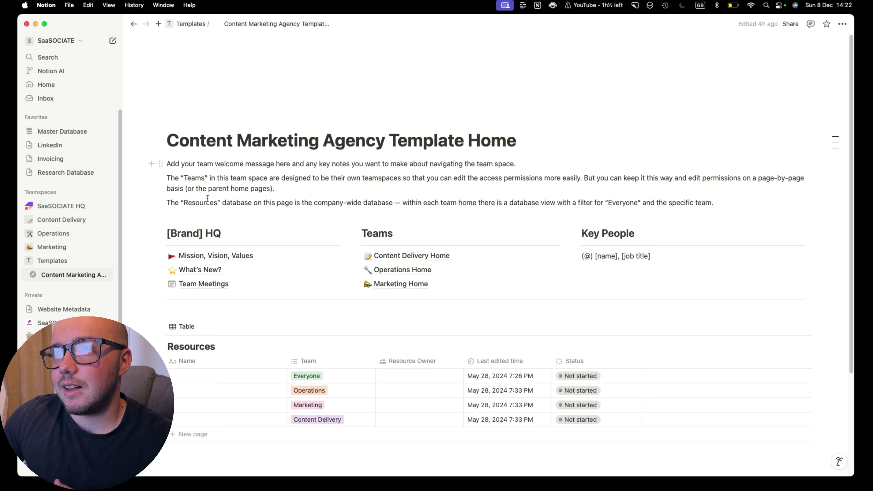
click(211, 271)
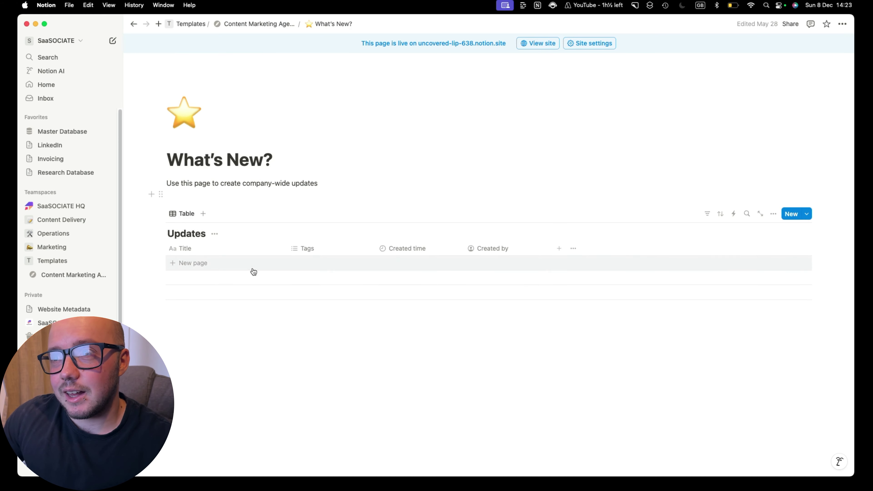
click(240, 24)
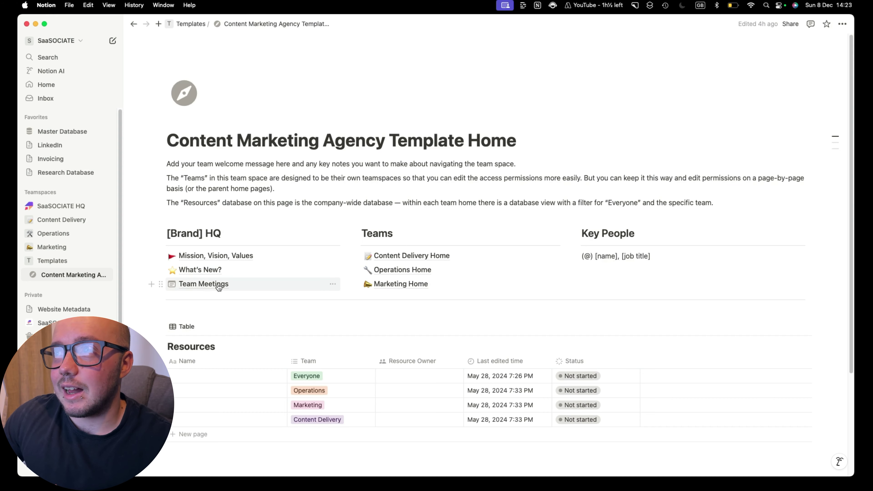
Look over the template home's [Brand] HQ links, Teams links and Resources table.
scroll(304, 278, down, 5)
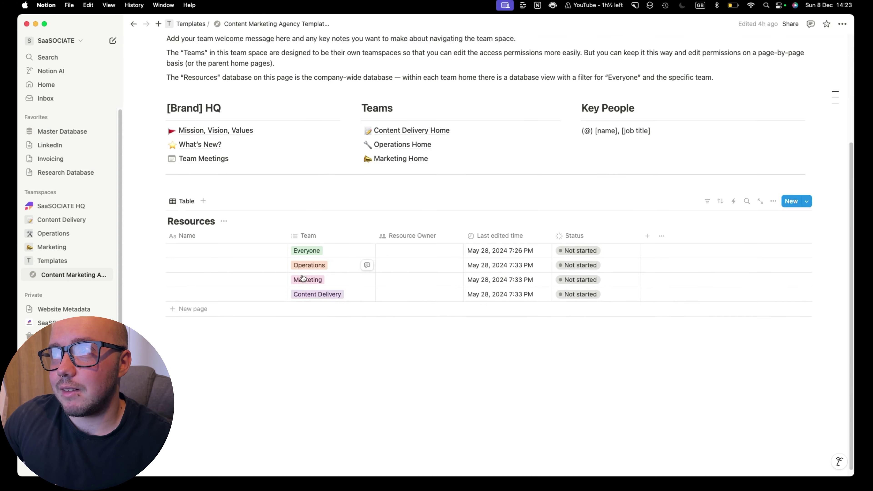
scroll(303, 278, up, 3)
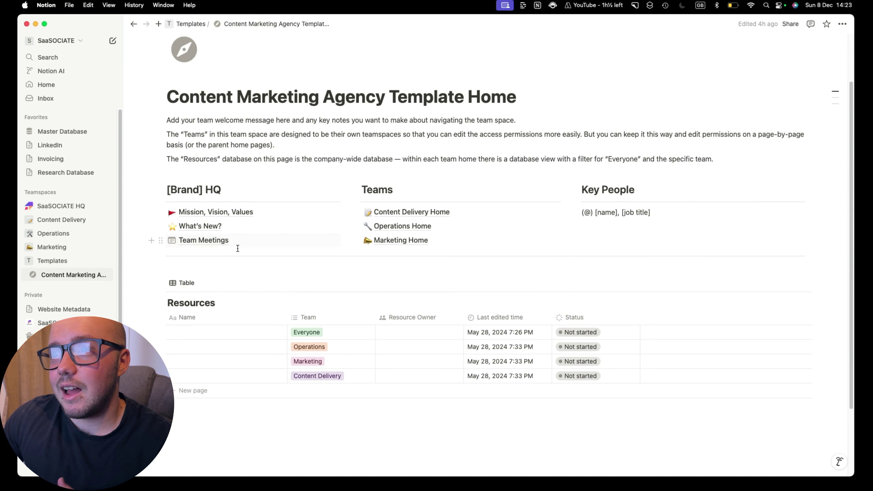
mouse_move(221, 242)
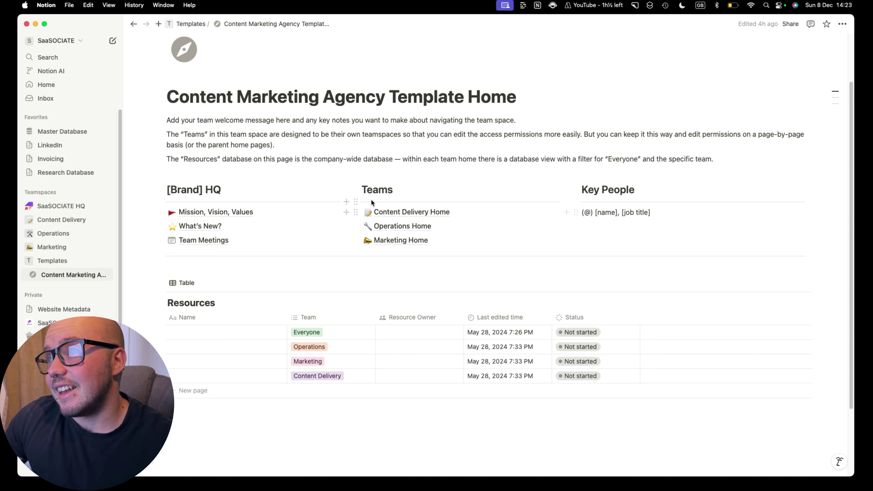
scroll(283, 237, down, 5)
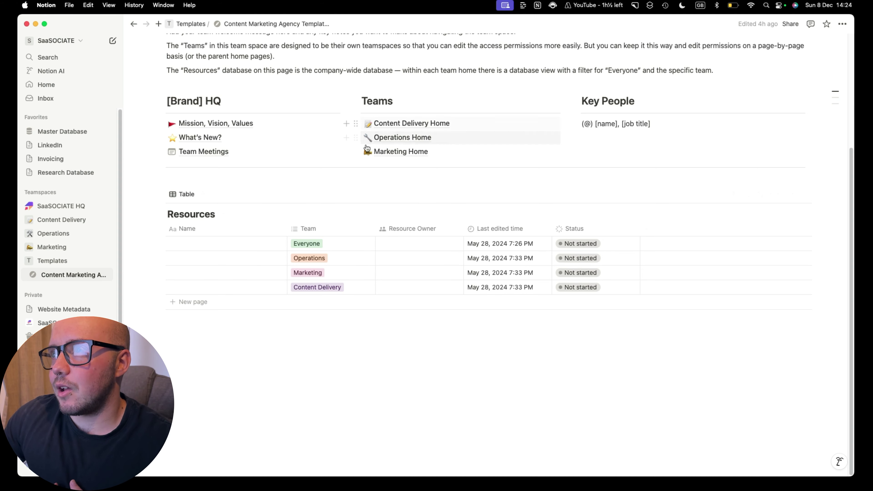
Open Marketing Home, view its Guest Posts database and return to Marketing Home.
click(423, 152)
scroll(506, 214, down, 3)
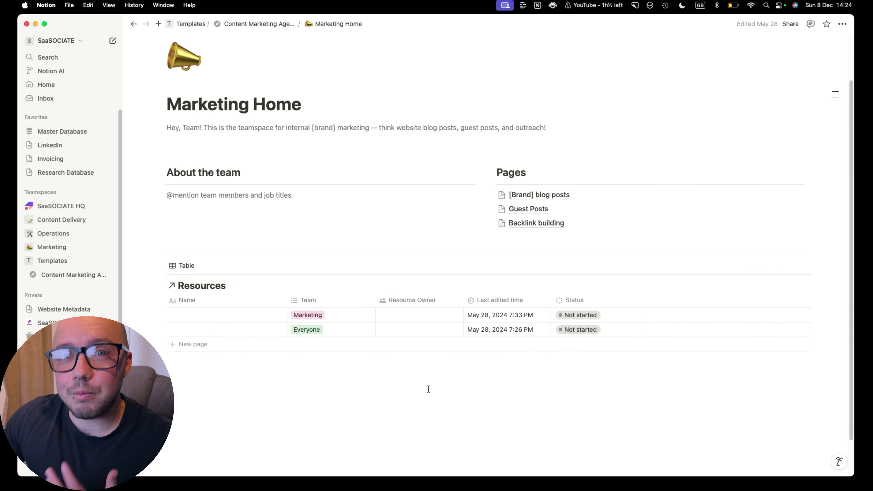
mouse_move(517, 196)
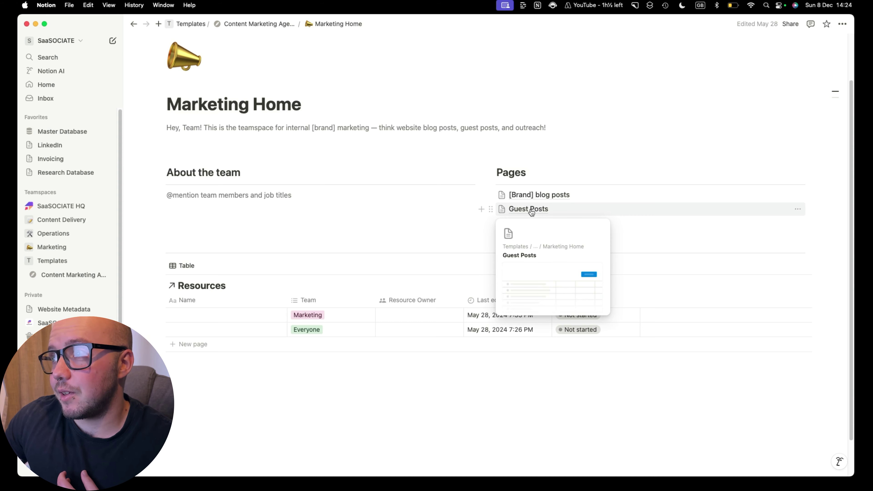
click(531, 212)
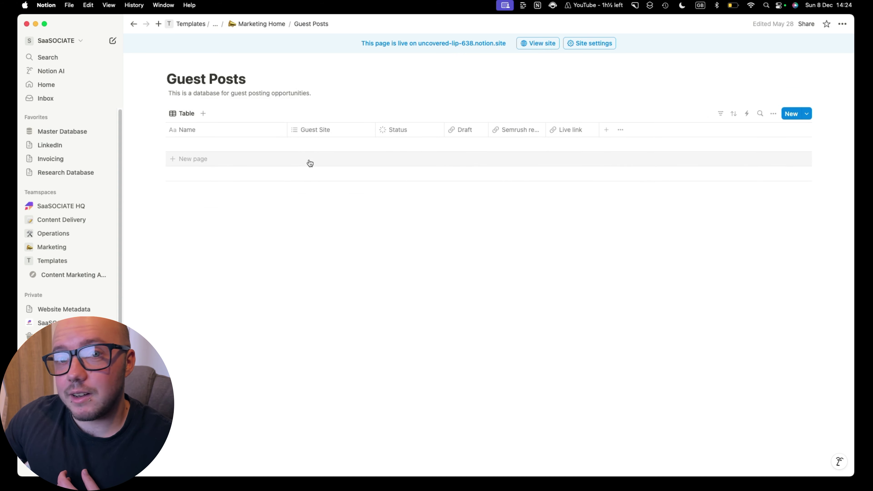
click(256, 24)
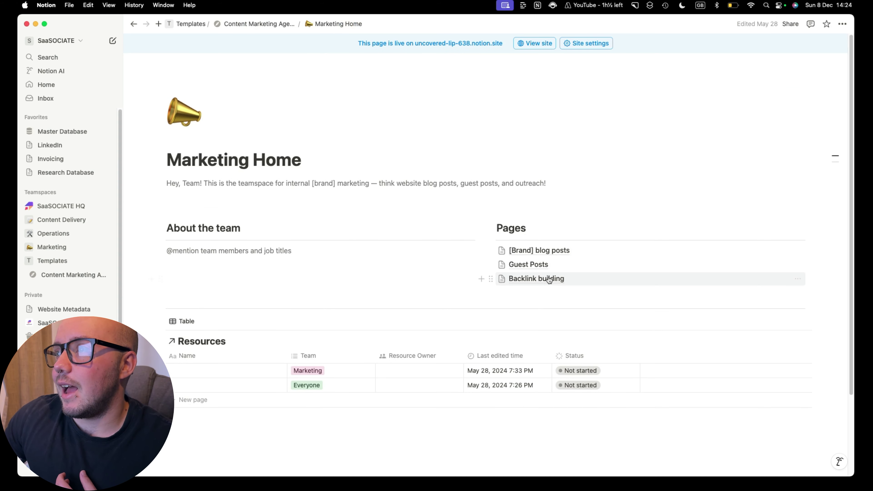
View the Backlink building database and go back through Marketing Home to the template home.
click(543, 282)
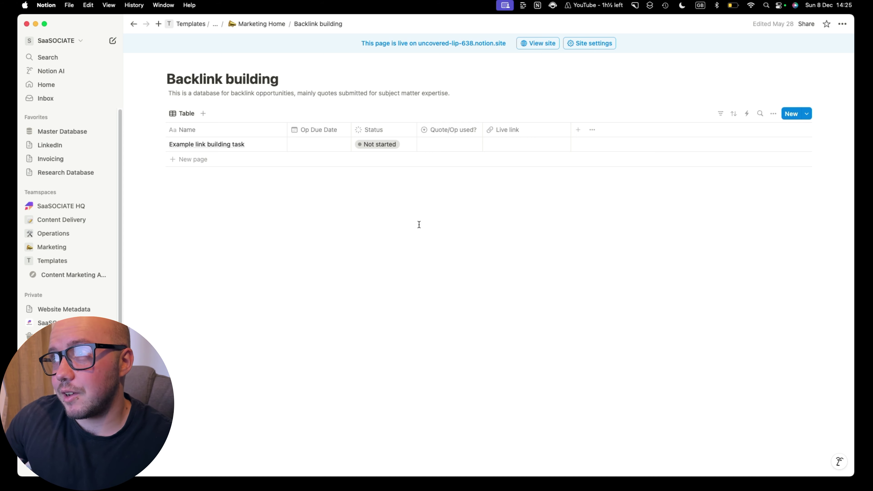
click(257, 25)
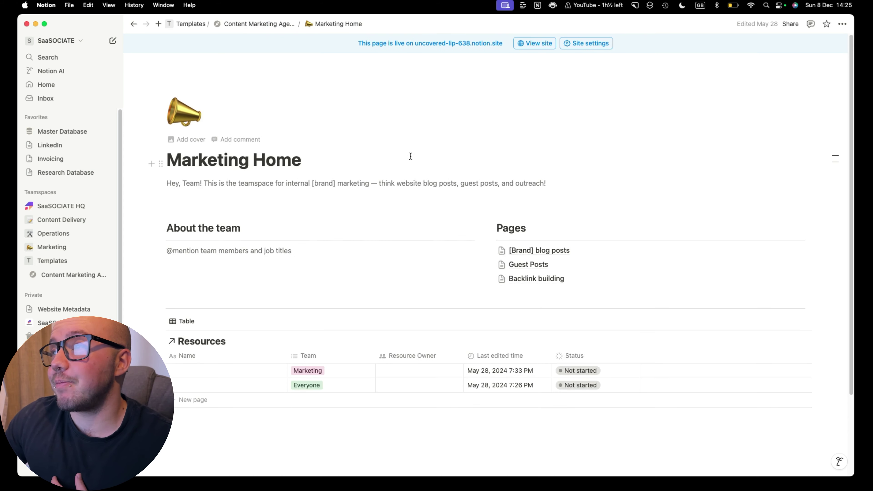
scroll(469, 221, down, 2)
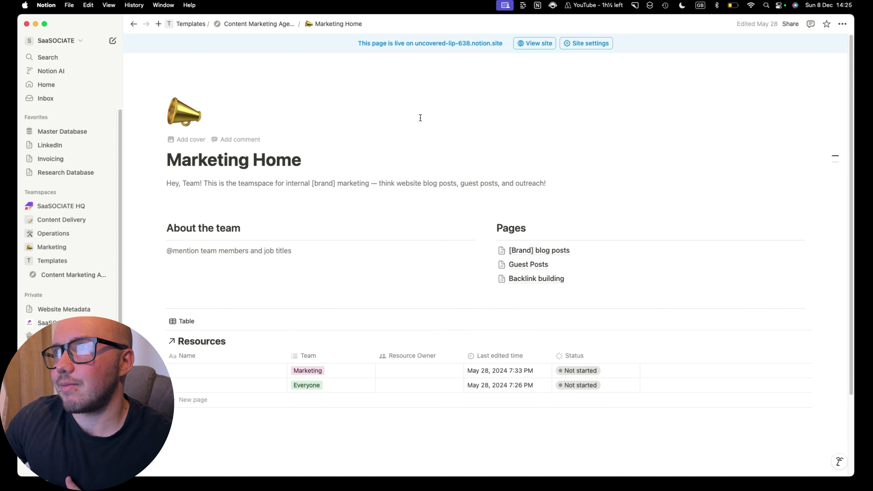
click(290, 24)
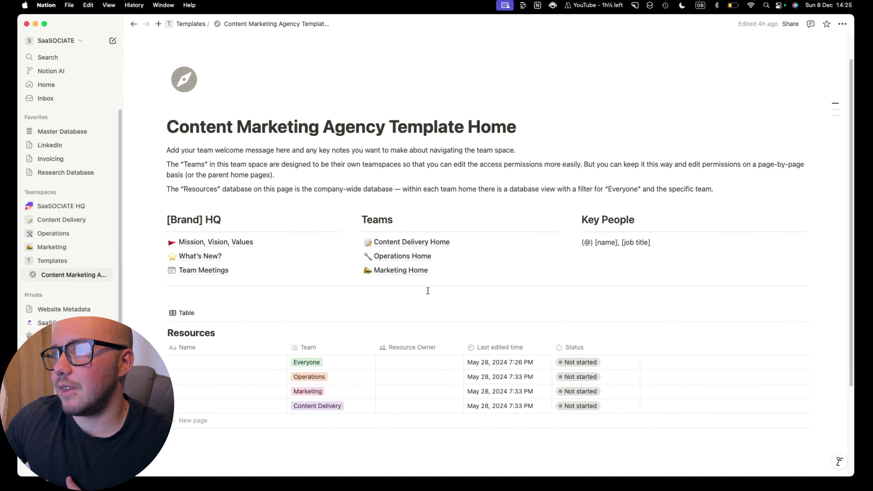
Open Operations Home and look at the Finance Operations pages listed under Finances.
click(414, 240)
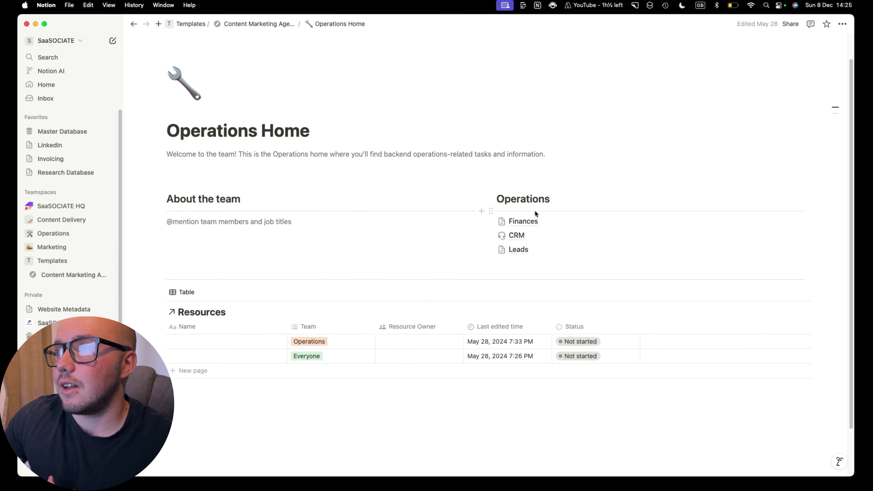
click(533, 226)
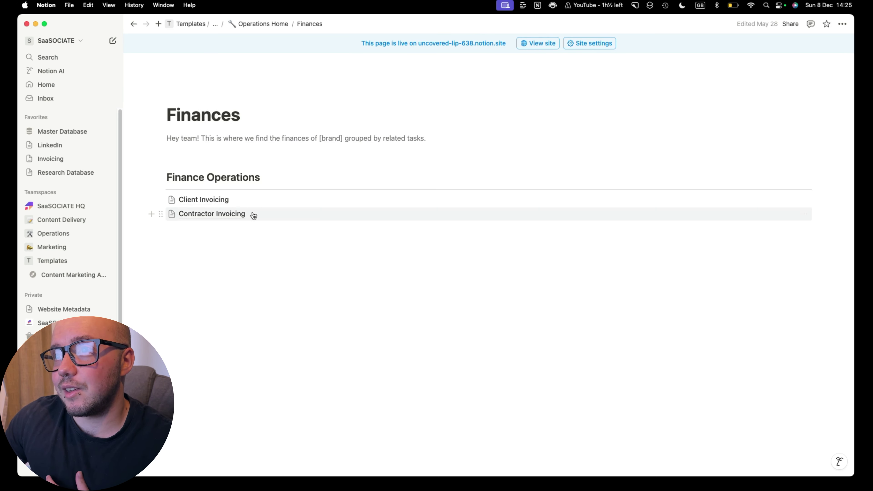
mouse_move(253, 215)
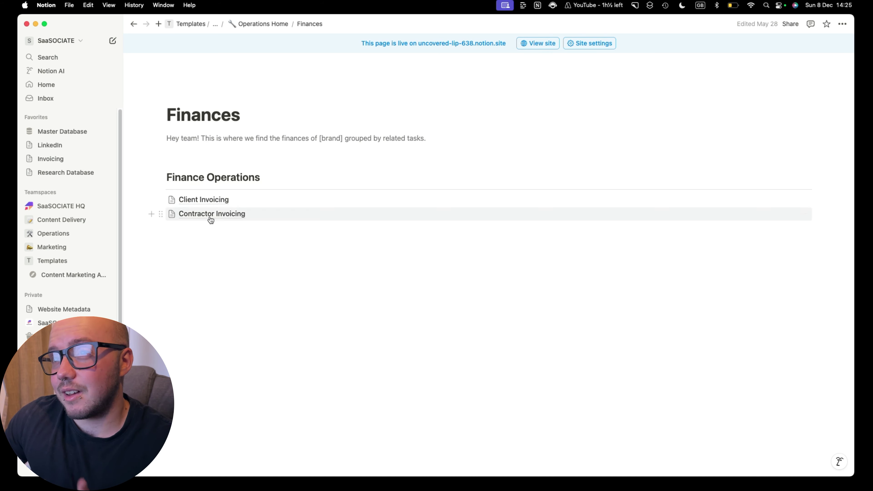
Read the Client Invoicing tips, highlighting the 14, "days" part of the Invoice Due Date formula, and return to Operations Home.
click(206, 200)
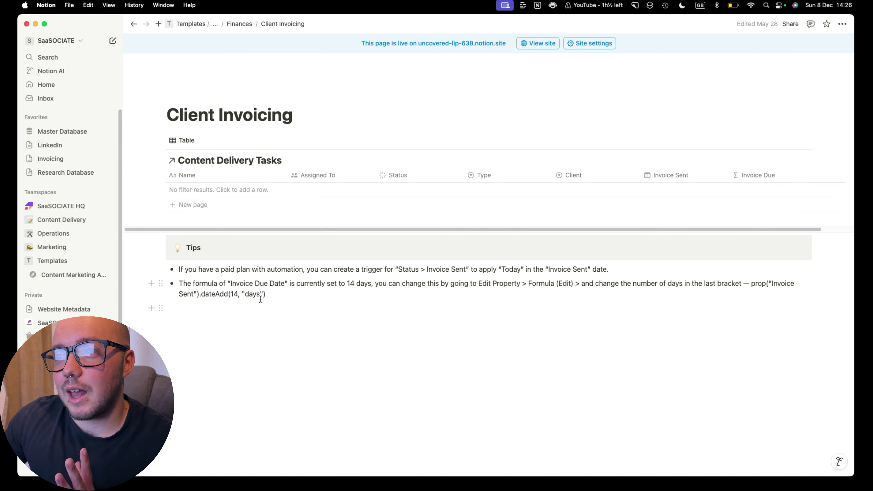
drag(262, 293, 230, 294)
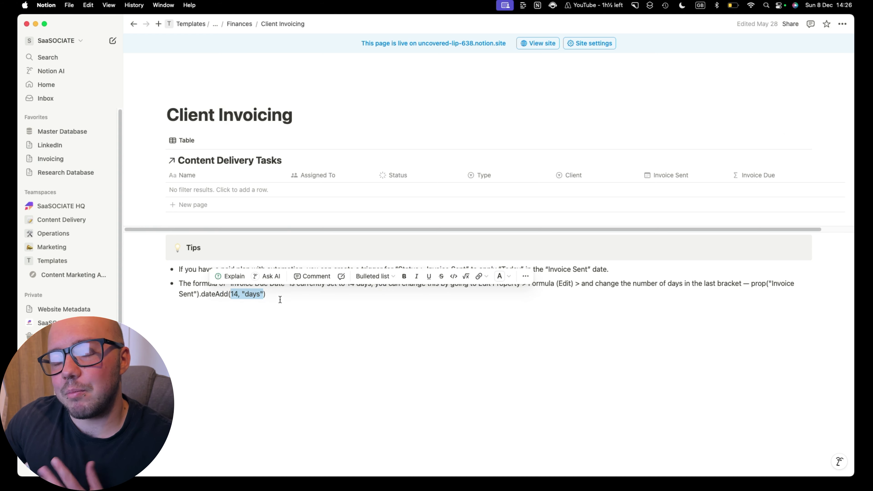
click(291, 301)
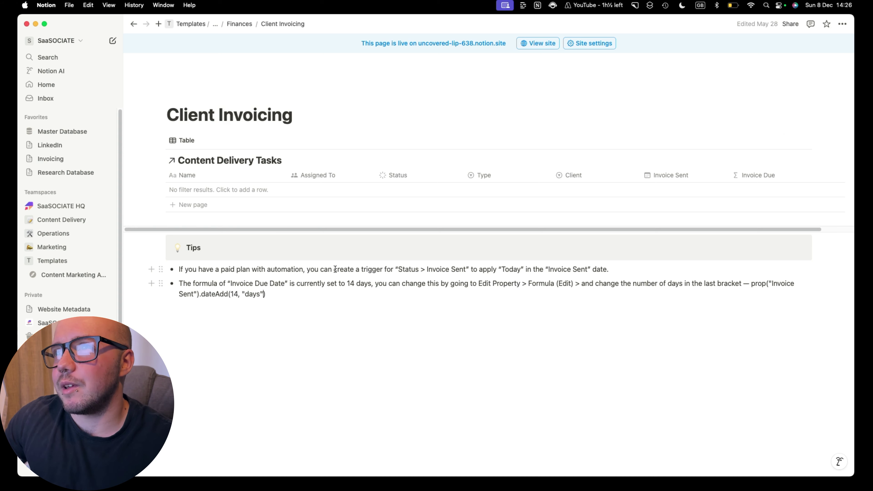
click(247, 30)
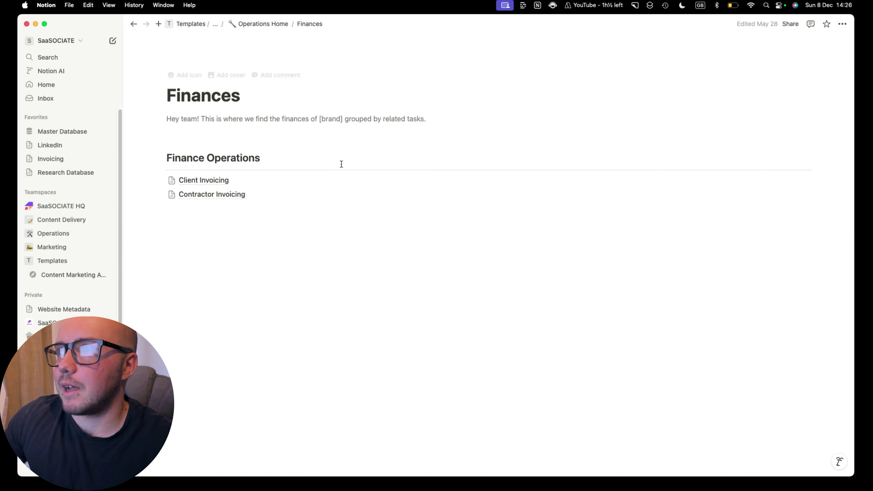
click(264, 29)
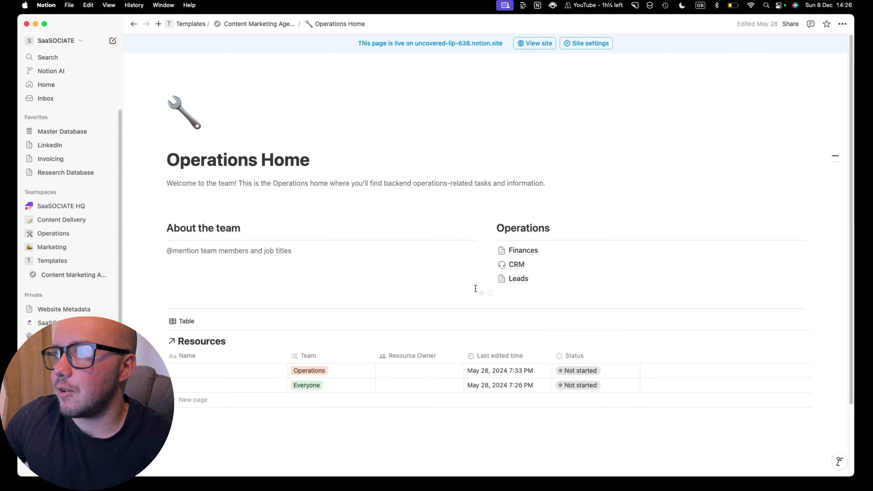
View the CRM database and open the Leads page from Operations Home.
click(516, 264)
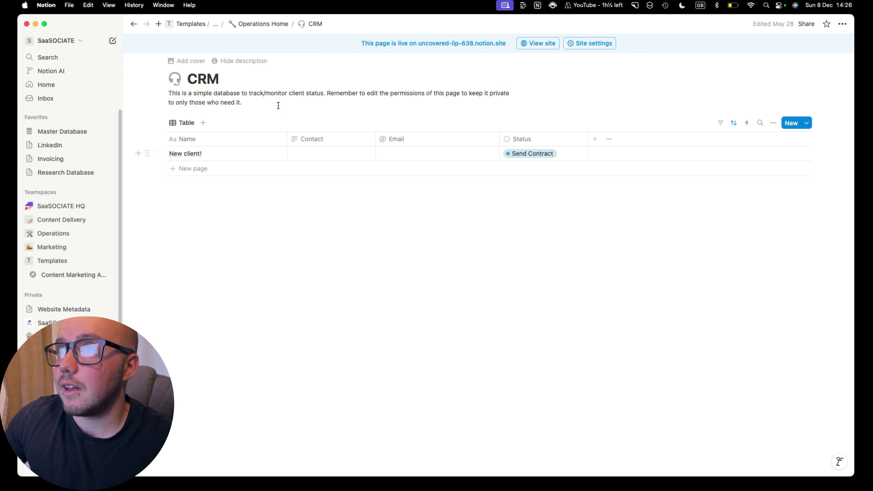
click(266, 25)
click(520, 279)
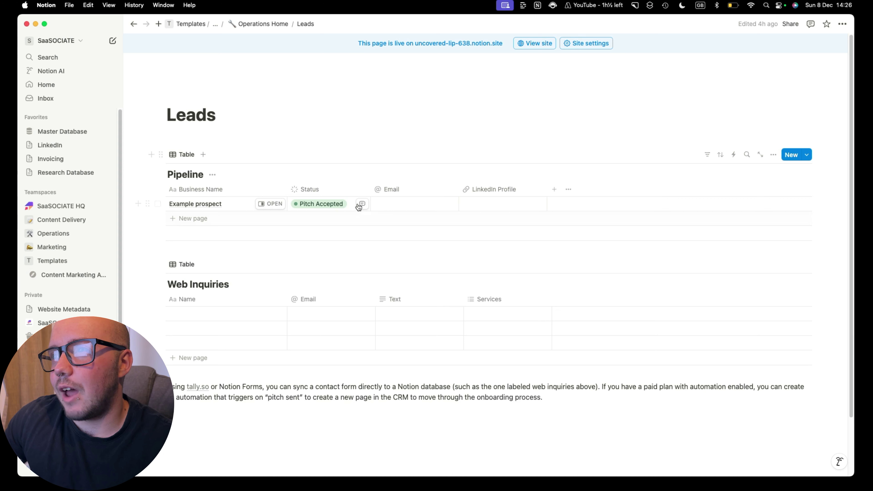
Inspect the Status options for Example prospect in the Pipeline table, close them and view the Web Inquiries table.
click(326, 204)
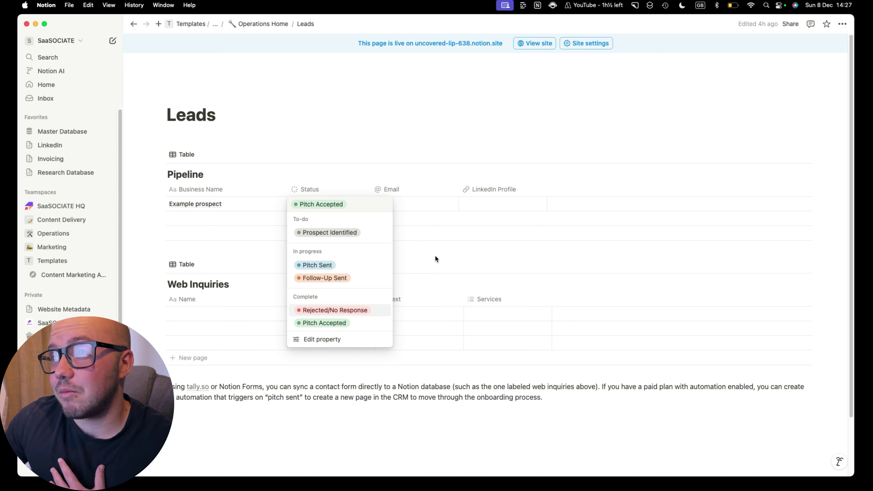
key(Escape)
scroll(299, 337, down, 2)
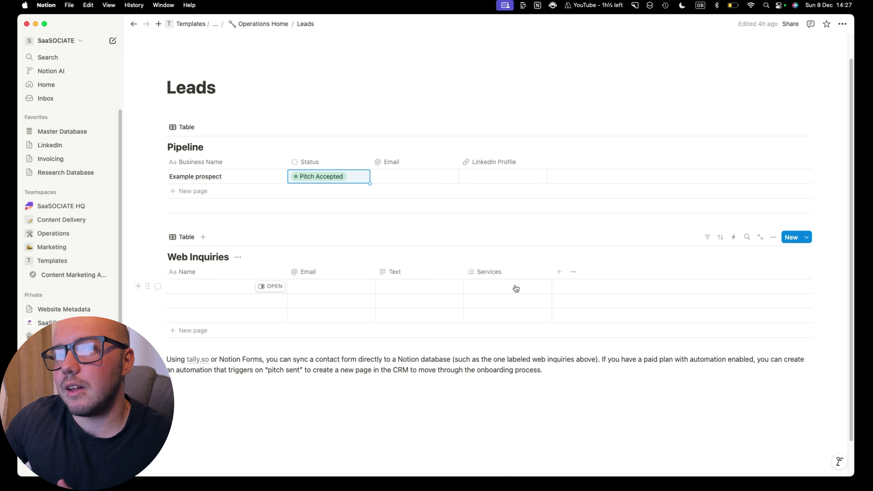
Read the tally.so and Notion Forms note below Web Inquiries, highlighting part of it, and return to the template home.
mouse_move(188, 364)
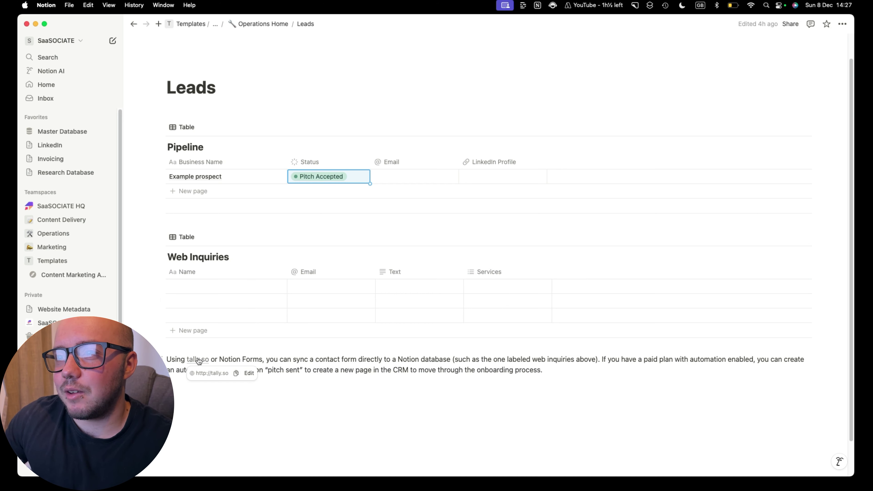
drag(219, 358, 263, 363)
click(267, 365)
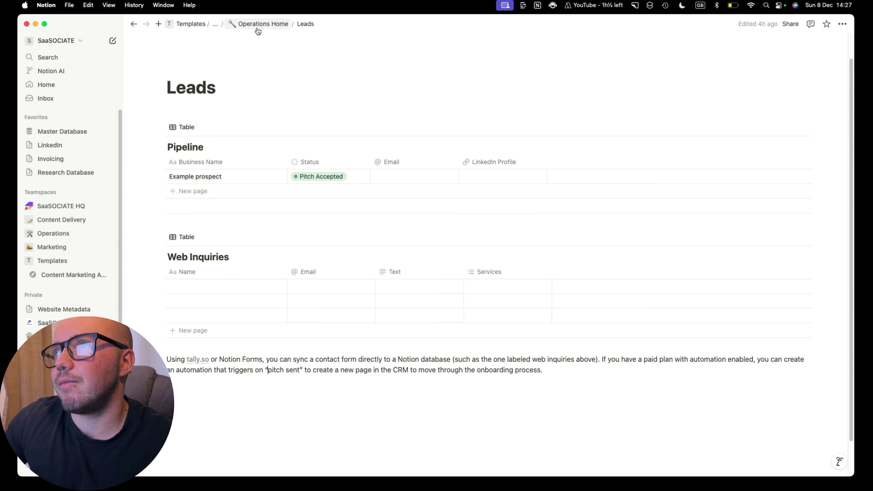
click(263, 23)
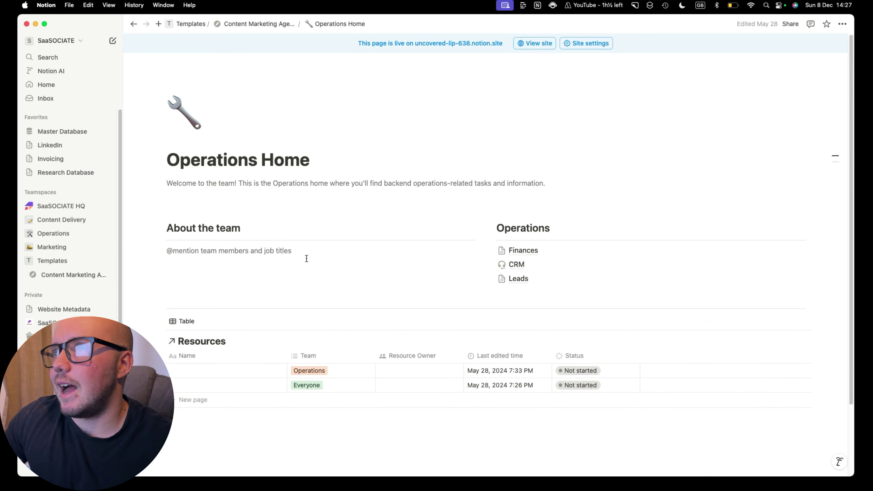
click(259, 23)
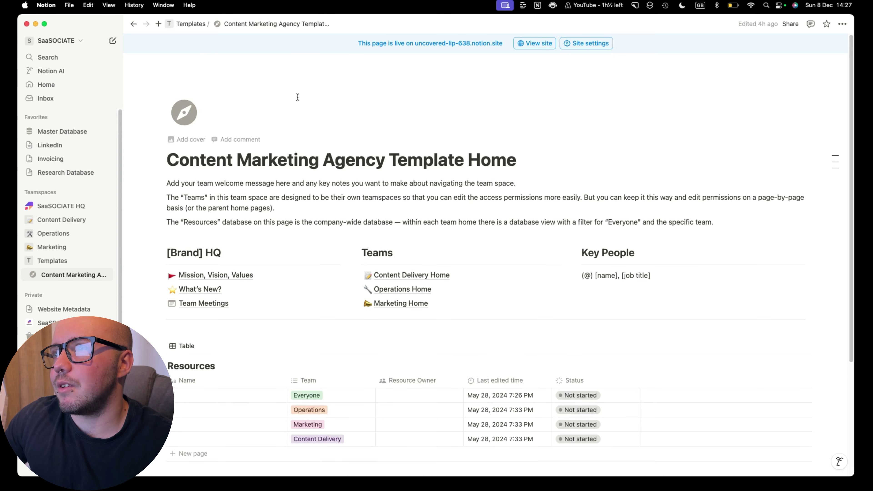
Open Content Delivery Home and look over its Task Databases list and Resources table.
scroll(335, 275, down, 2)
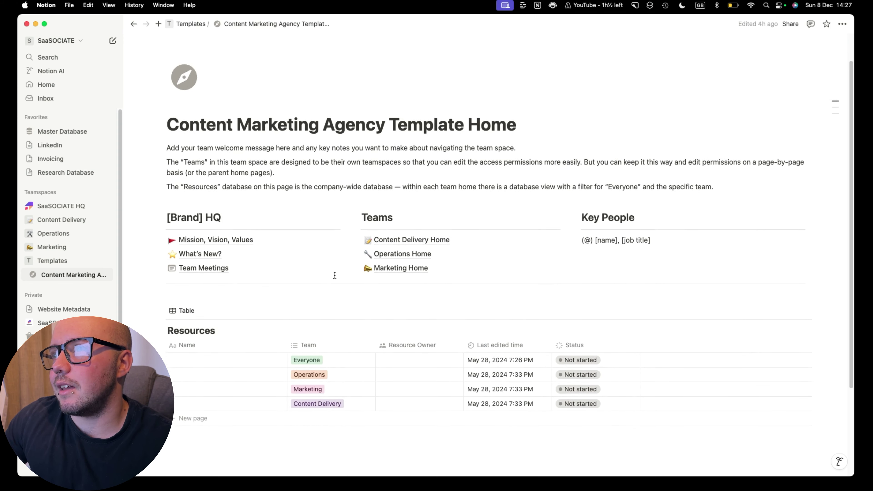
click(438, 237)
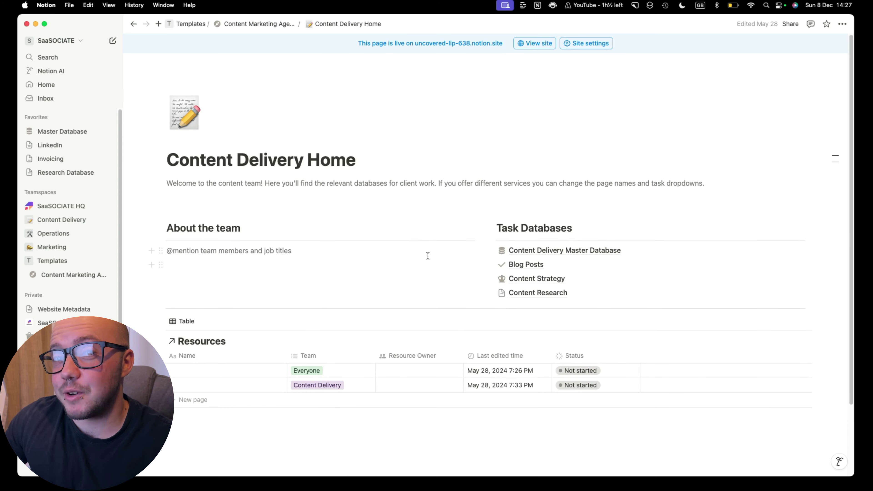
scroll(481, 278, down, 3)
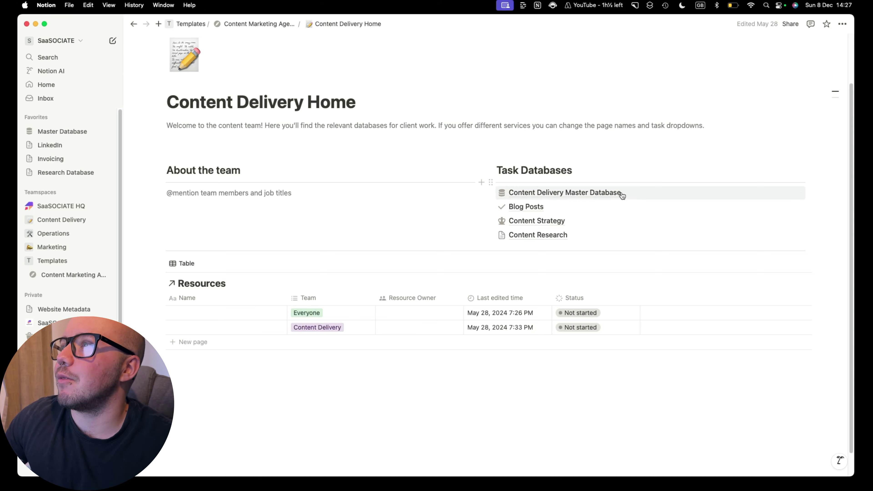
Open the Content Delivery Master Database and look over the Content Delivery Tasks columns through to Type.
mouse_move(591, 210)
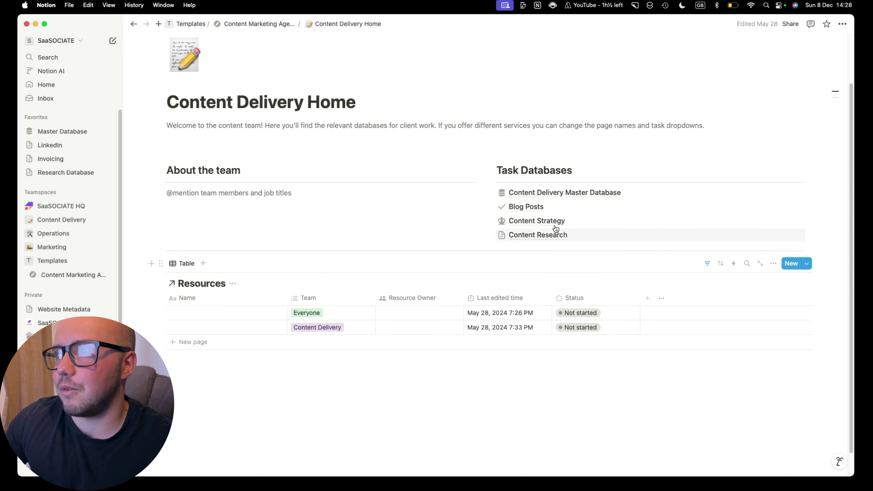
click(580, 199)
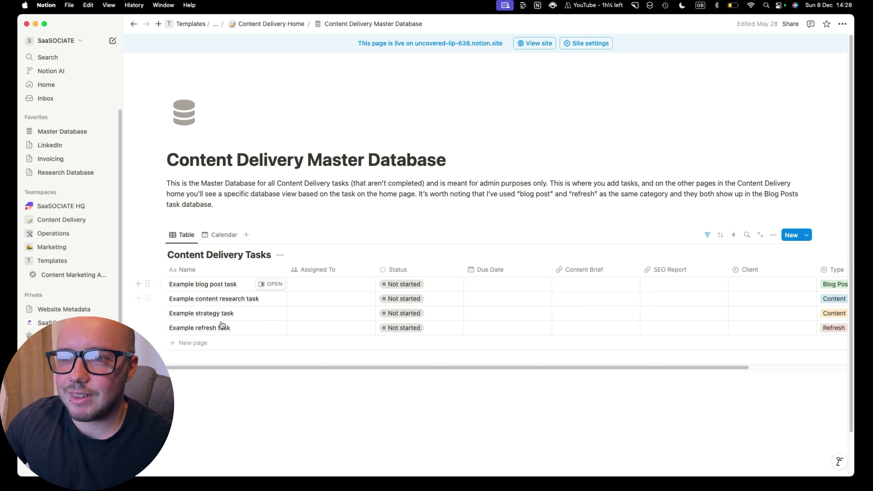
drag(242, 365, 361, 373)
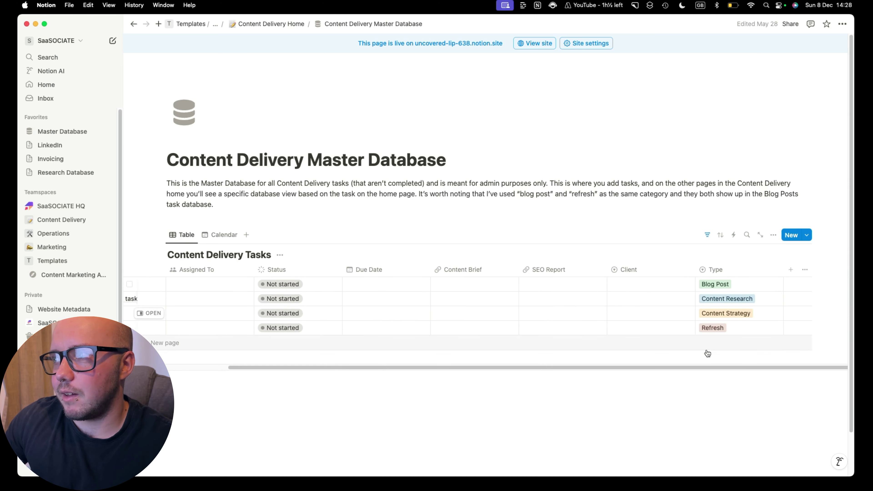
drag(644, 365, 521, 368)
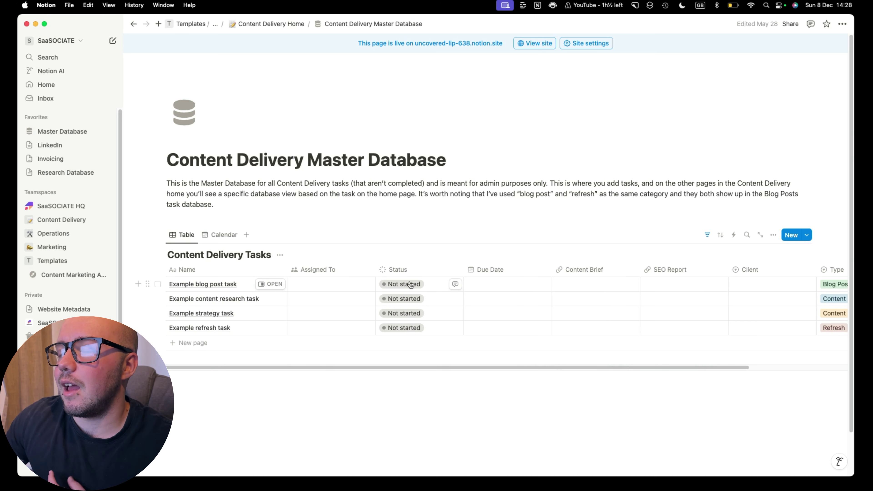
Inspect the Assigned To and Status options for Example blog post task, leaving both properties as they are.
click(331, 284)
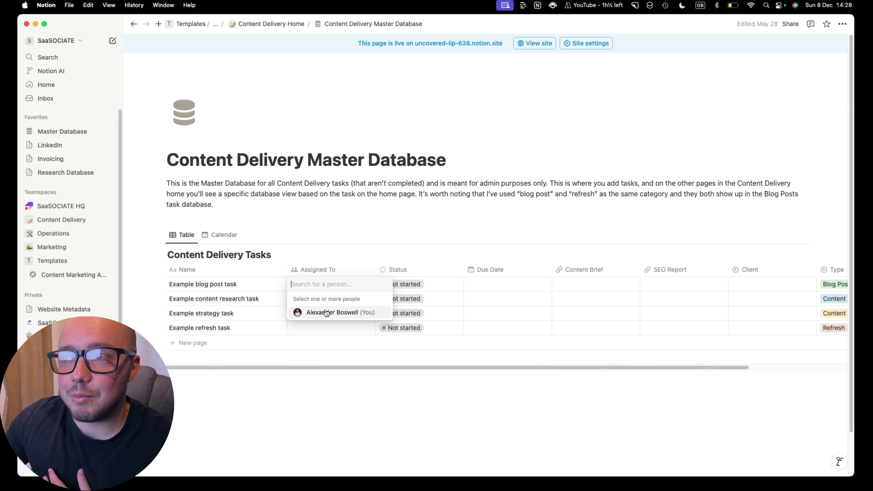
click(419, 286)
click(420, 287)
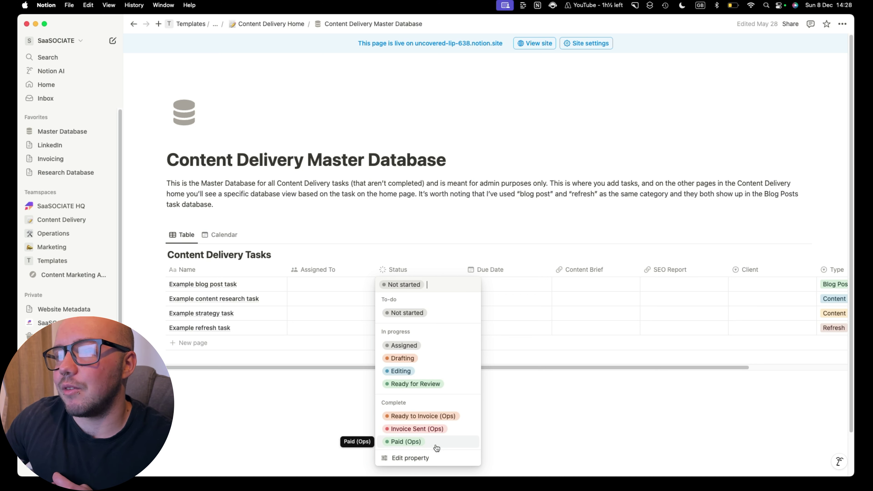
click(519, 417)
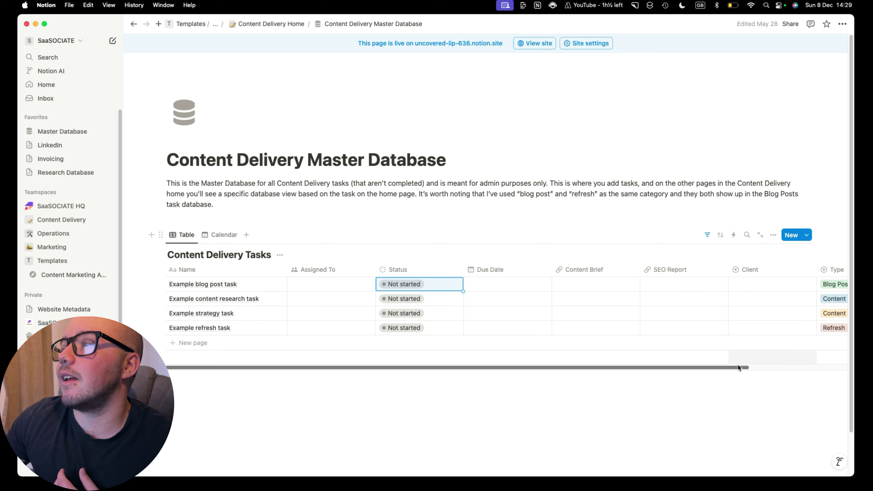
drag(737, 366, 703, 367)
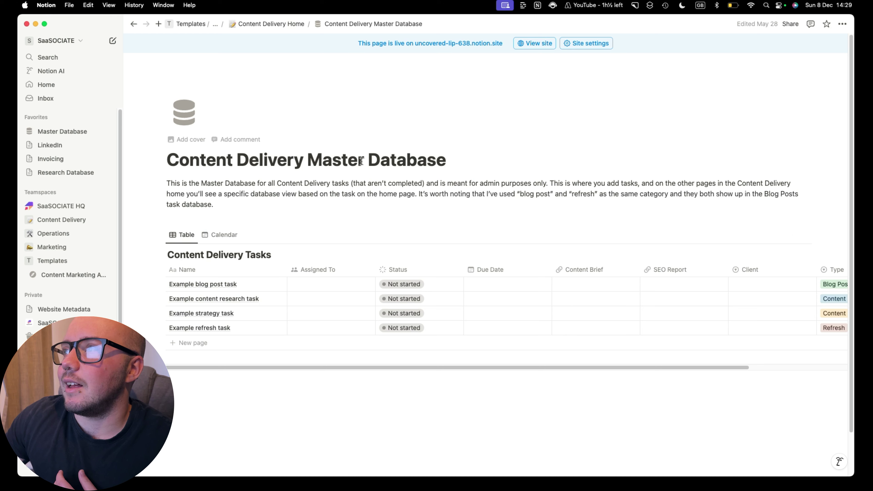
Go back to Content Delivery Home, open the Content Strategy page and view its task table's columns.
click(271, 24)
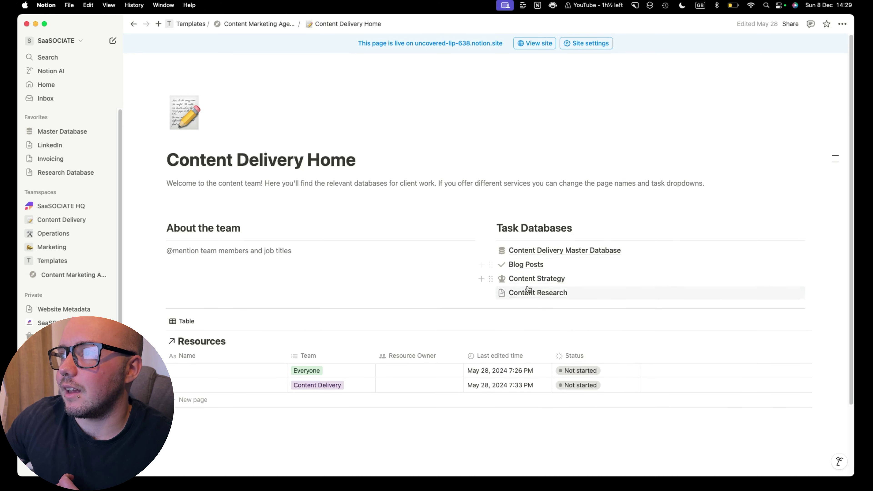
click(530, 283)
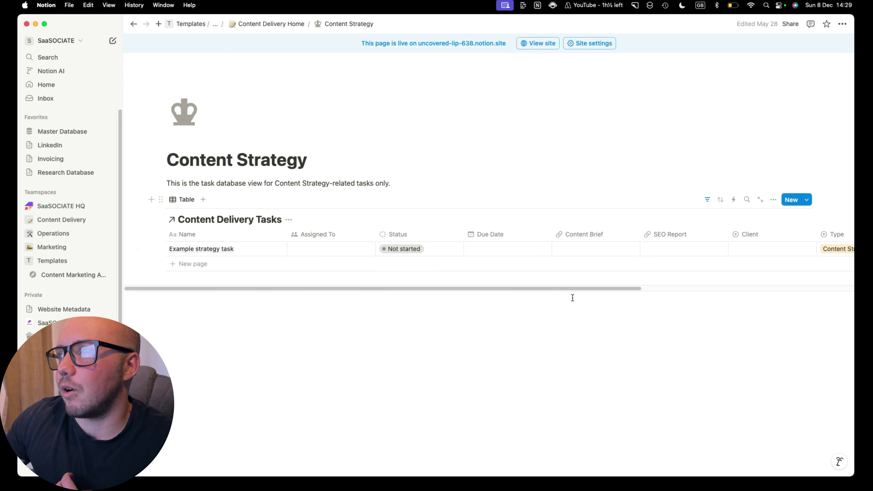
drag(569, 289, 689, 289)
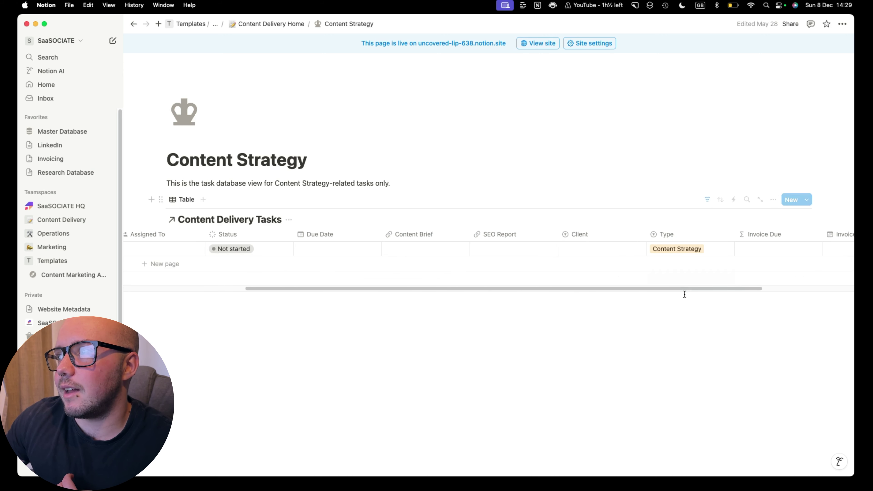
Hide the Invoice Due and Invoice Sent properties in the Content Strategy page's Content Delivery Tasks view.
scroll(684, 292, right, 5)
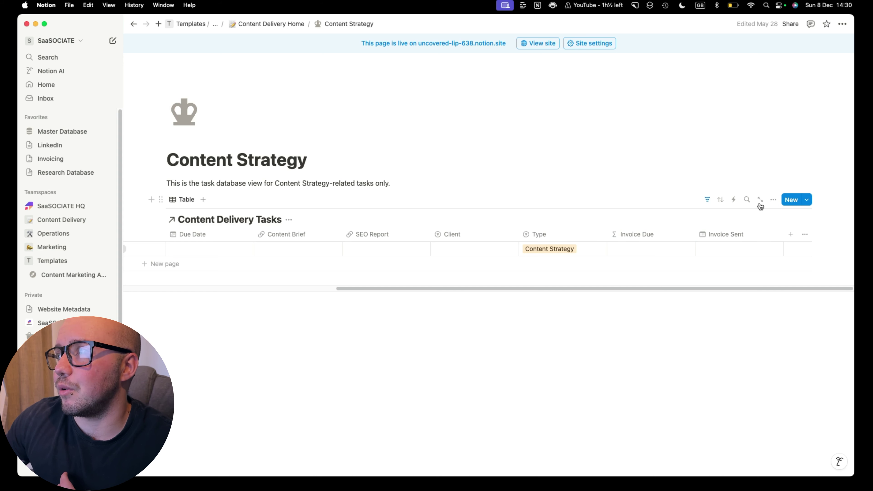
click(670, 236)
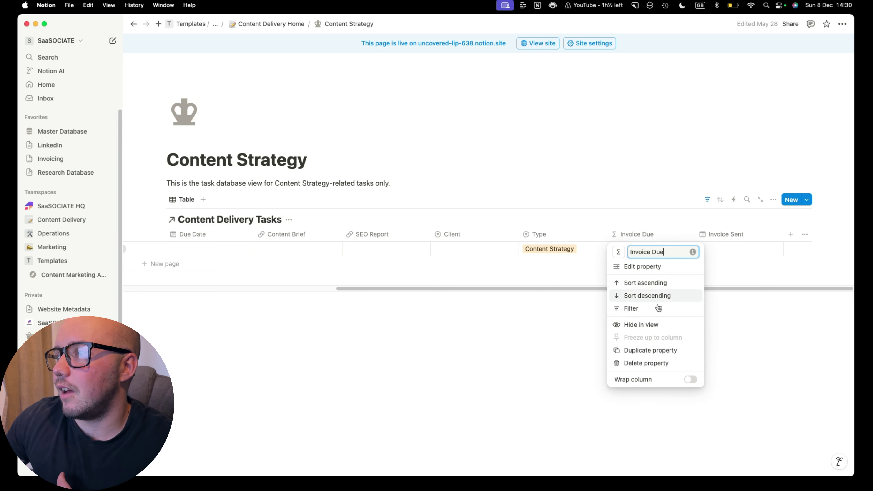
click(653, 326)
click(706, 234)
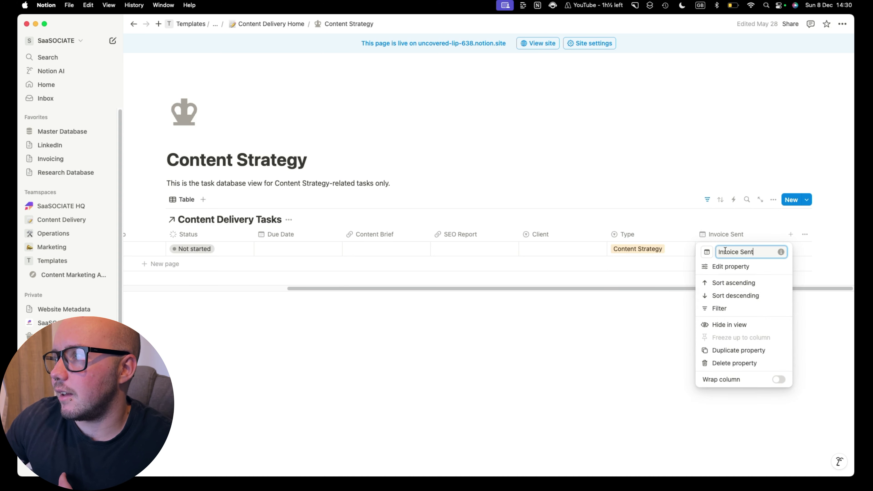
click(739, 325)
drag(705, 289, 561, 303)
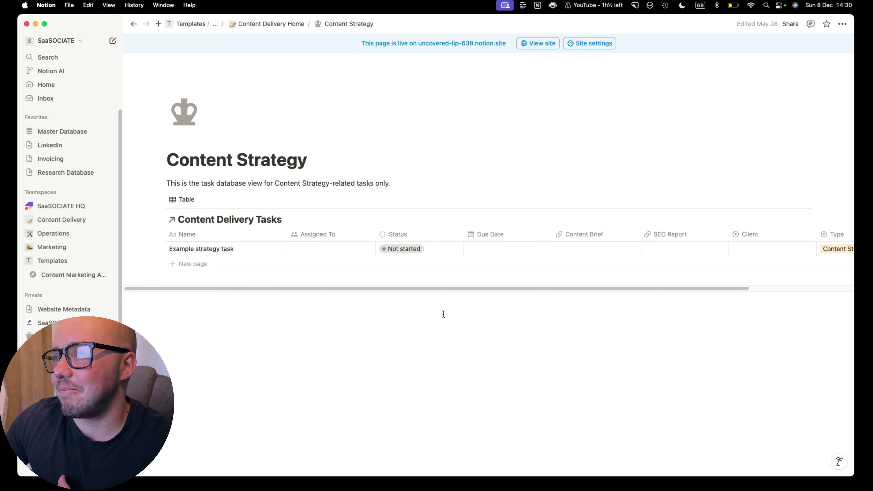
Return through Content Delivery Home to the template home and look over its Teams links and Resources table.
click(282, 25)
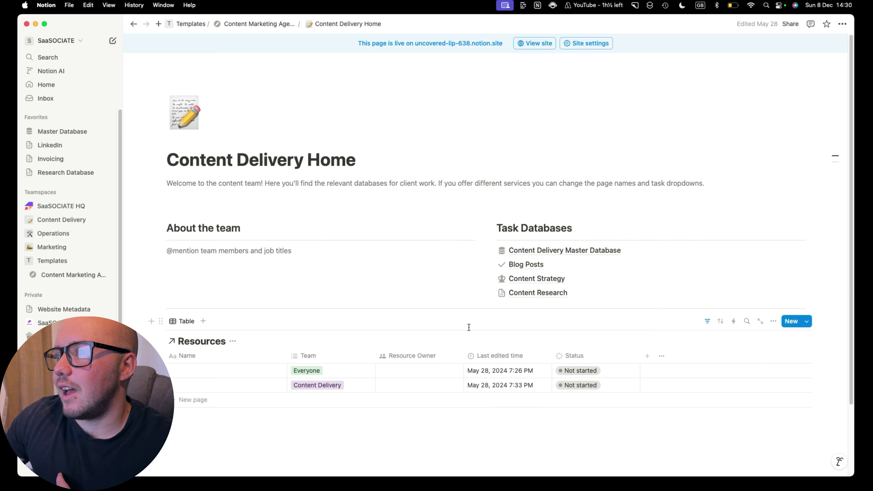
click(264, 24)
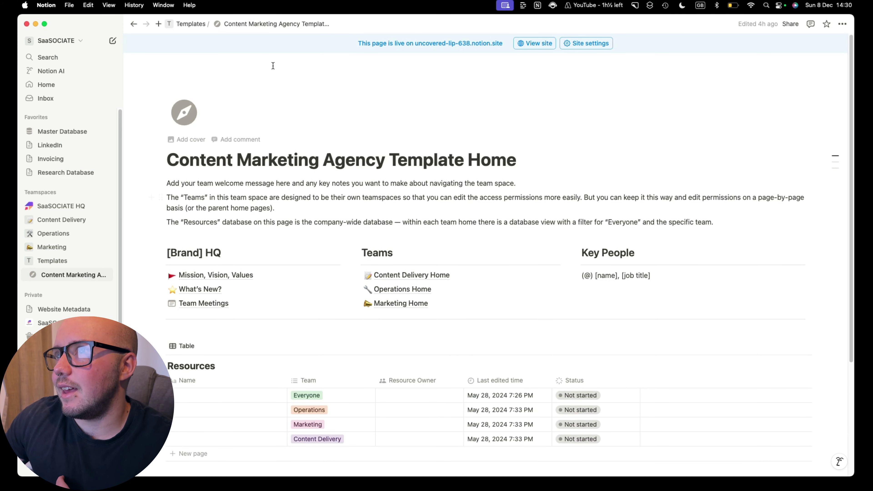
scroll(425, 286, down, 3)
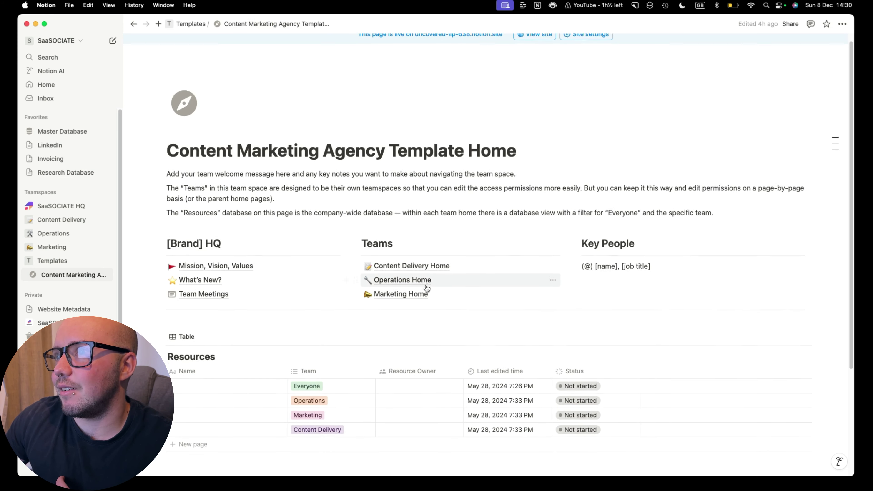
scroll(425, 285, down, 2)
scroll(426, 284, up, 2)
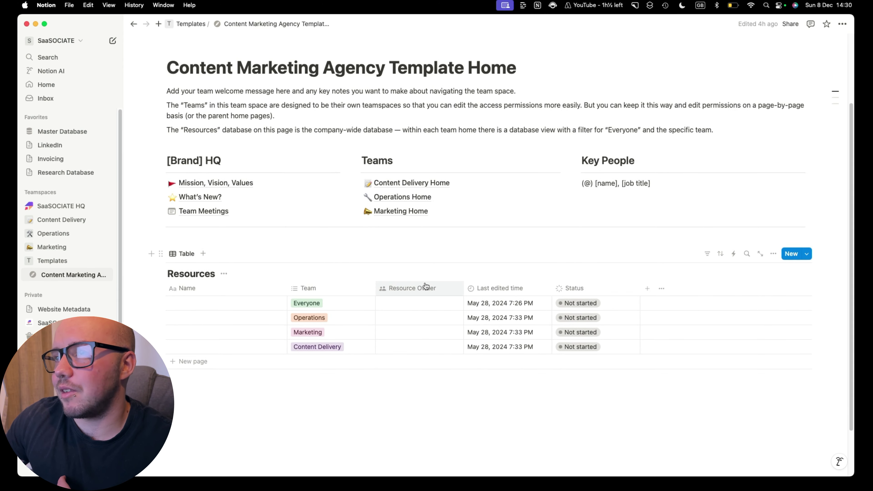
scroll(426, 286, up, 1)
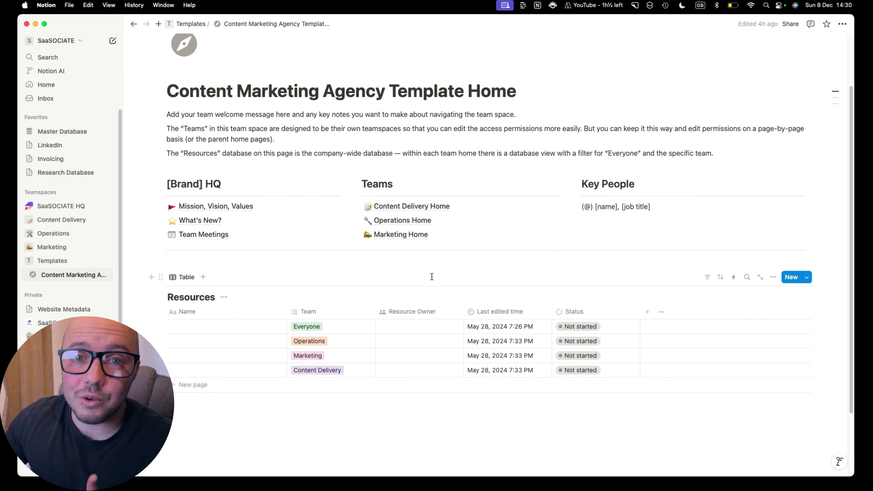